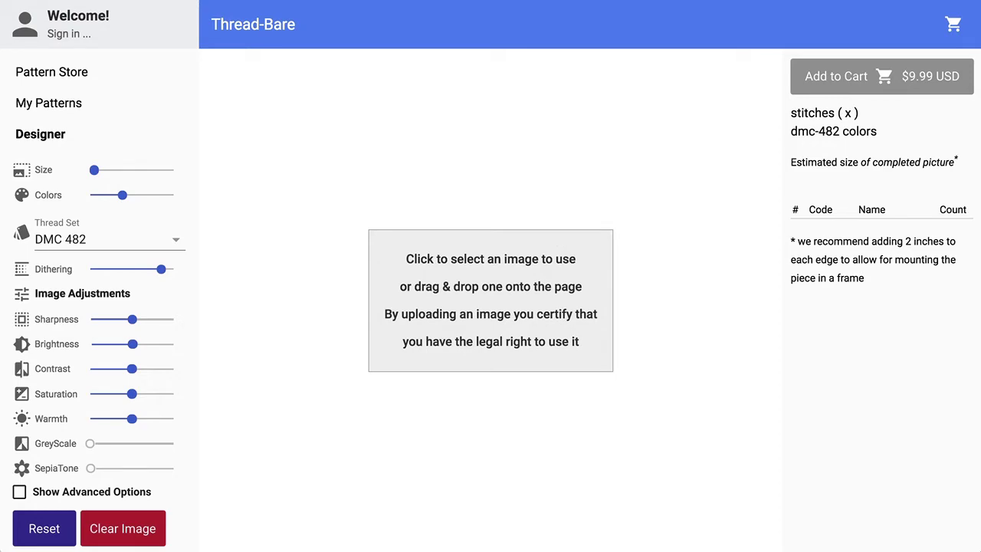
Step: Load the painting of white flowers in a glass vase into the pattern designer
{"action": "left_click_drag", "start_coordinate": [115, 15], "coordinate": [421, 121]}
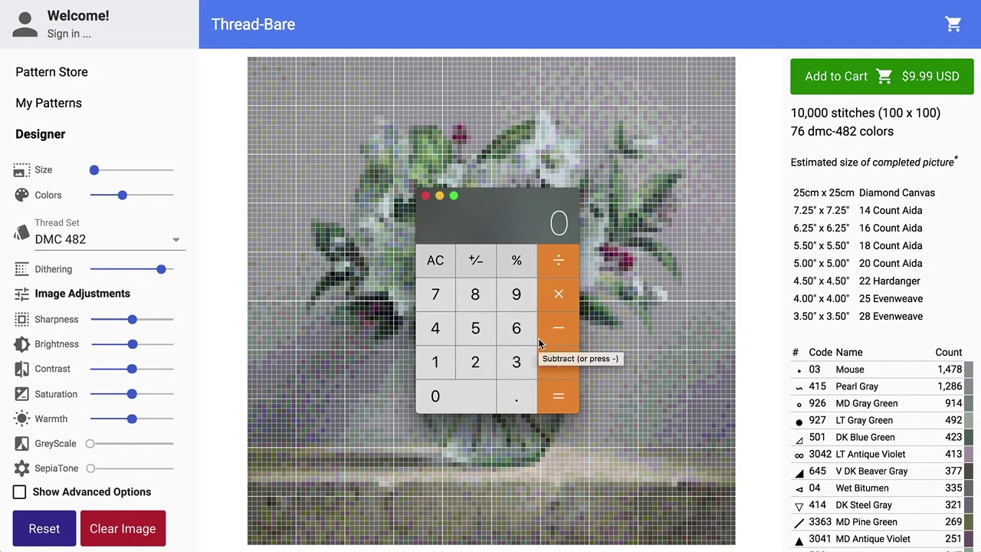
Step: Multiply 11 by 14 in the calculator to work out the stitches for an 11-inch picture on 14 count fabric
{"action": "type", "text": "11"}
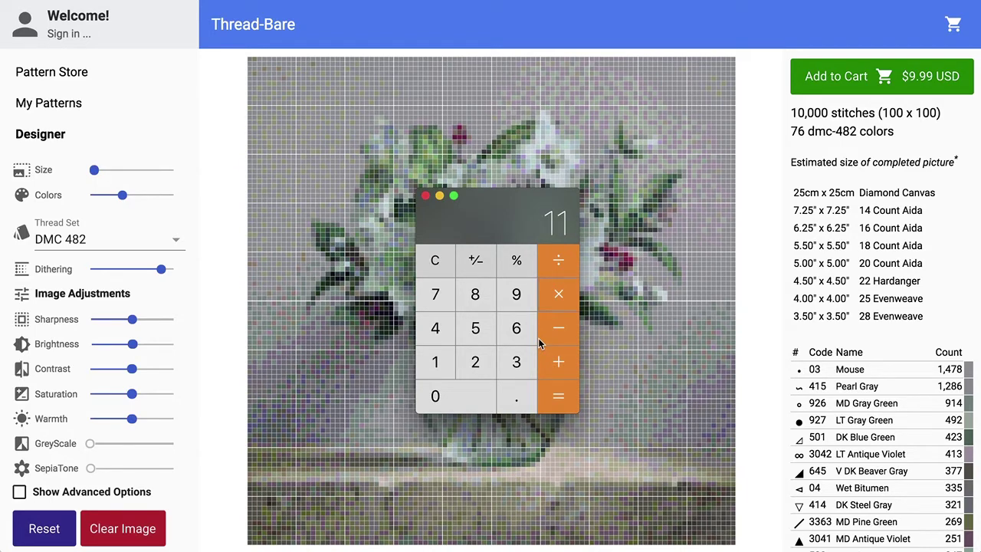
{"action": "key", "text": "minus"}
{"action": "type", "text": "145"}
{"action": "key", "text": "BackSpace"}
{"action": "key", "text": "BackSpace"}
{"action": "type", "text": "54"}
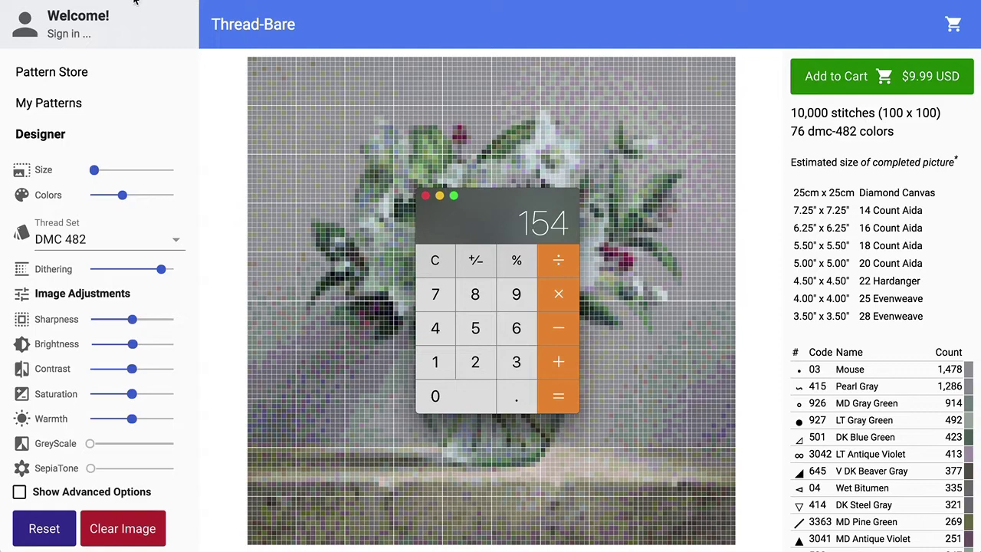
Step: Set the pattern size to 154 x 154 stitches
{"action": "left_click", "coordinate": [94, 170]}
{"action": "left_click_drag", "start_coordinate": [95, 170], "coordinate": [96, 175]}
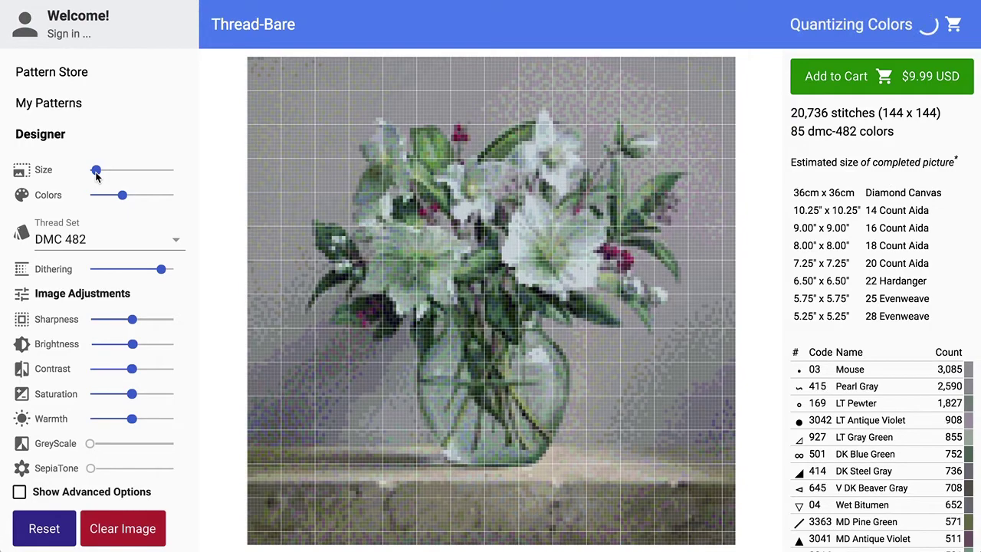
{"action": "key", "text": "Right"}
{"action": "key", "text": "Right"}
{"action": "key", "text": "Right"}
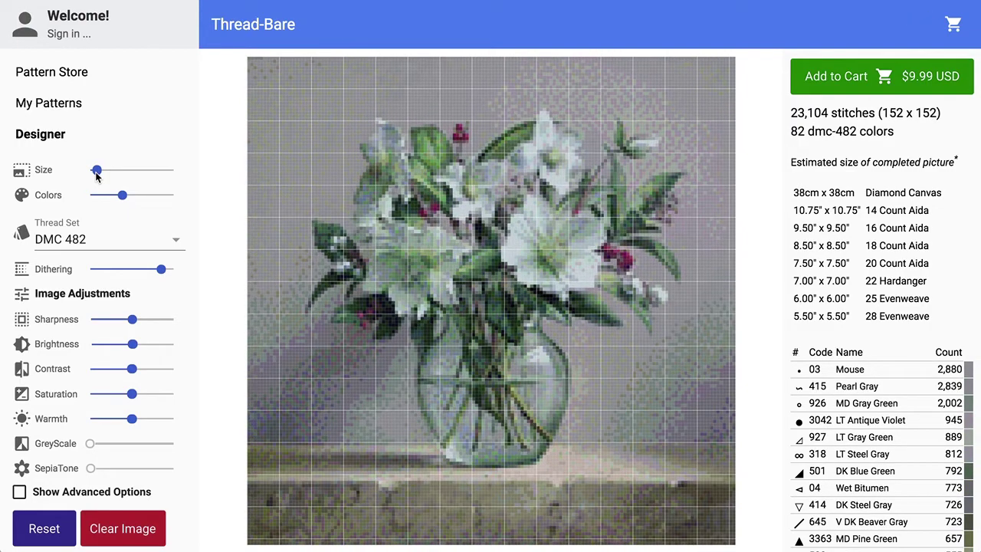
{"action": "key", "text": "Right"}
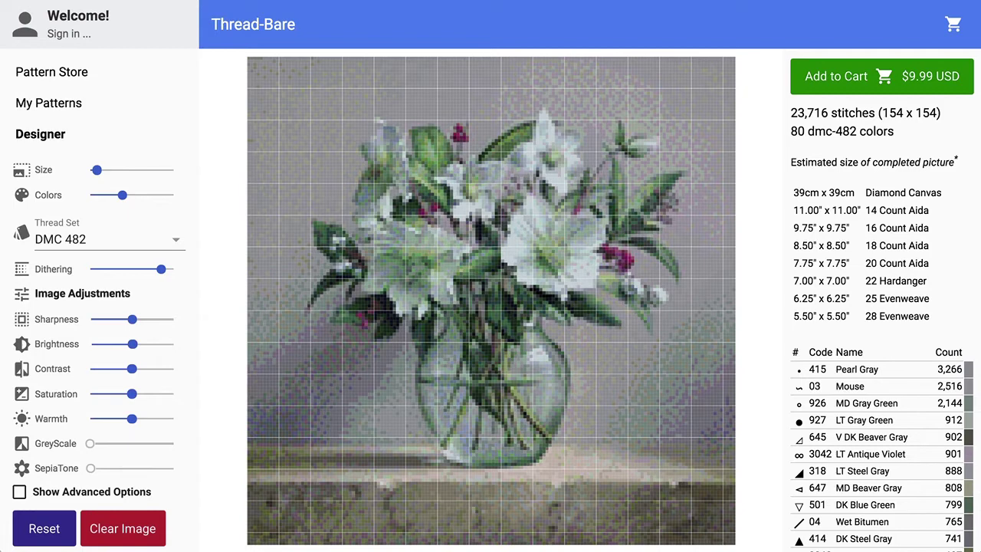
Step: Switch to the calculator and multiply 11 by 28 for an 11-inch picture on 28 count fabric
{"action": "key", "text": "super+Tab"}
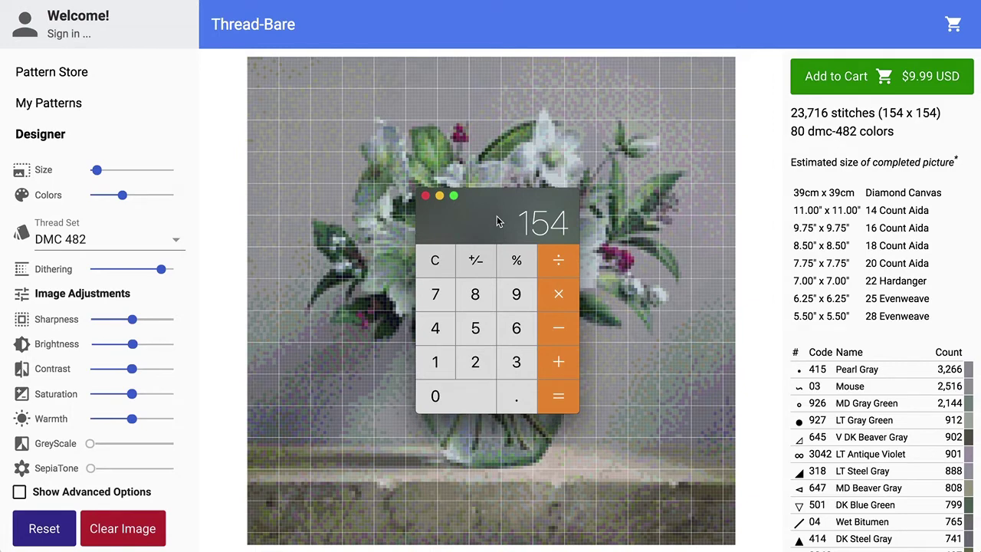
{"action": "type", "text": "11"}
{"action": "key", "text": "asterisk"}
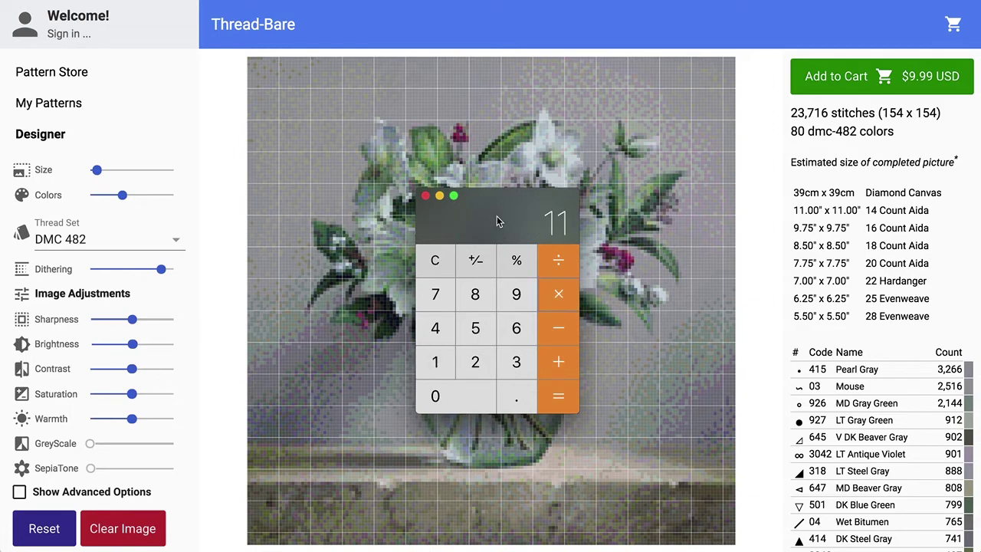
{"action": "type", "text": "28"}
{"action": "key", "text": "Return"}
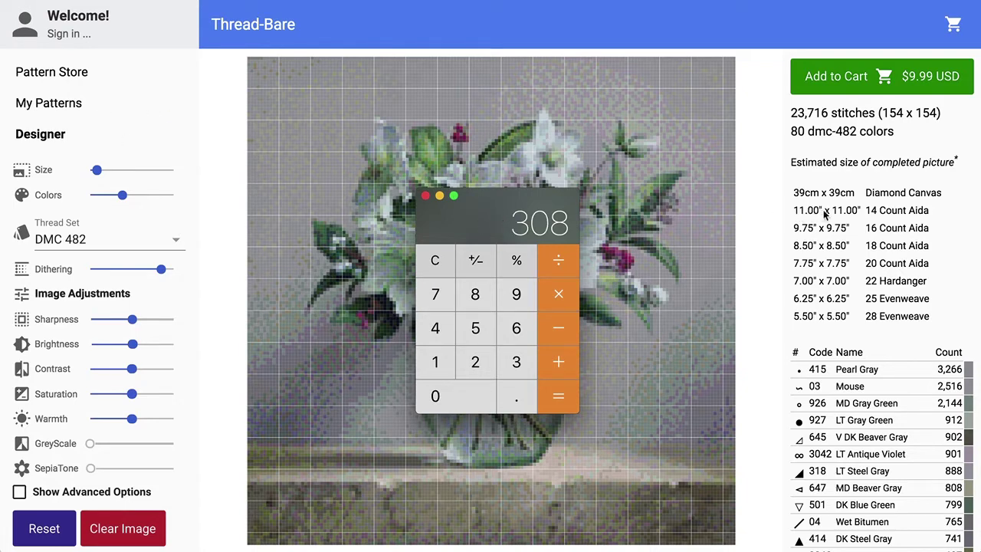
Step: Increase the pattern size to 308 x 308 stitches
{"action": "left_click", "coordinate": [98, 173]}
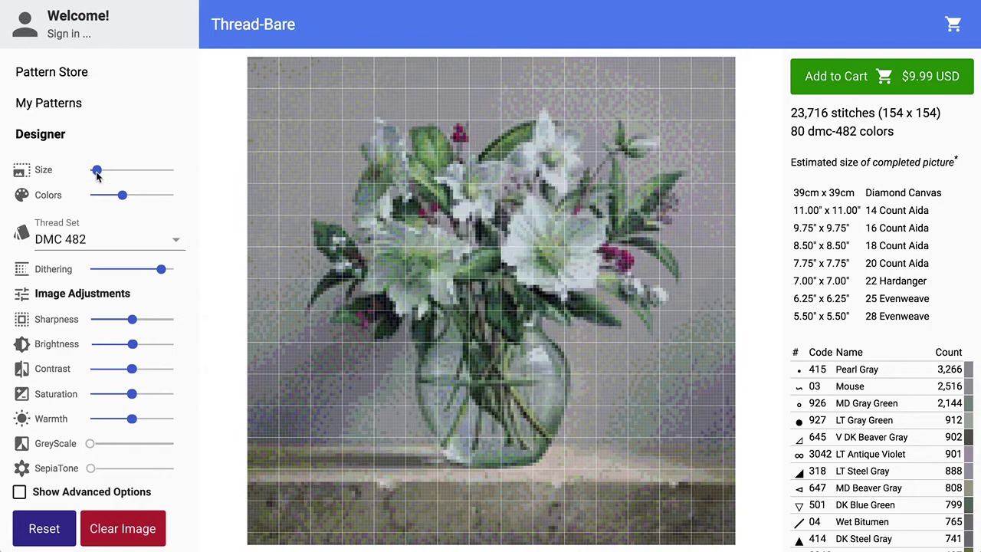
{"action": "left_click_drag", "start_coordinate": [100, 172], "coordinate": [106, 171]}
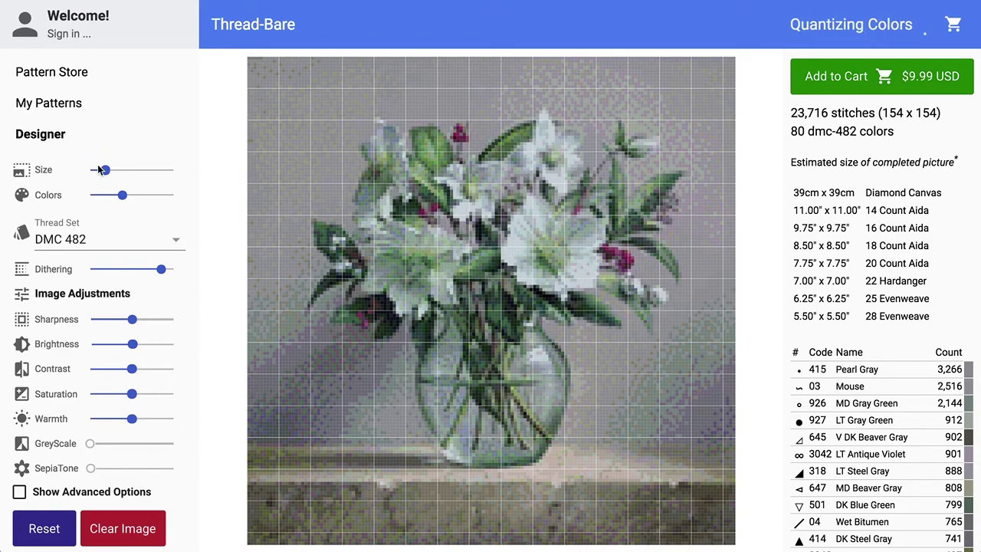
{"action": "left_click", "coordinate": [99, 171]}
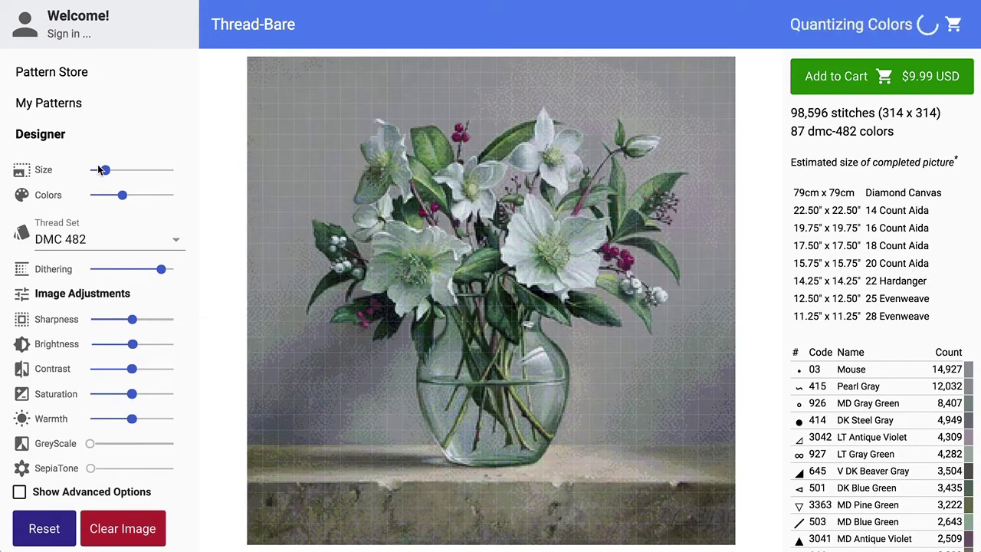
{"action": "left_click", "coordinate": [99, 170]}
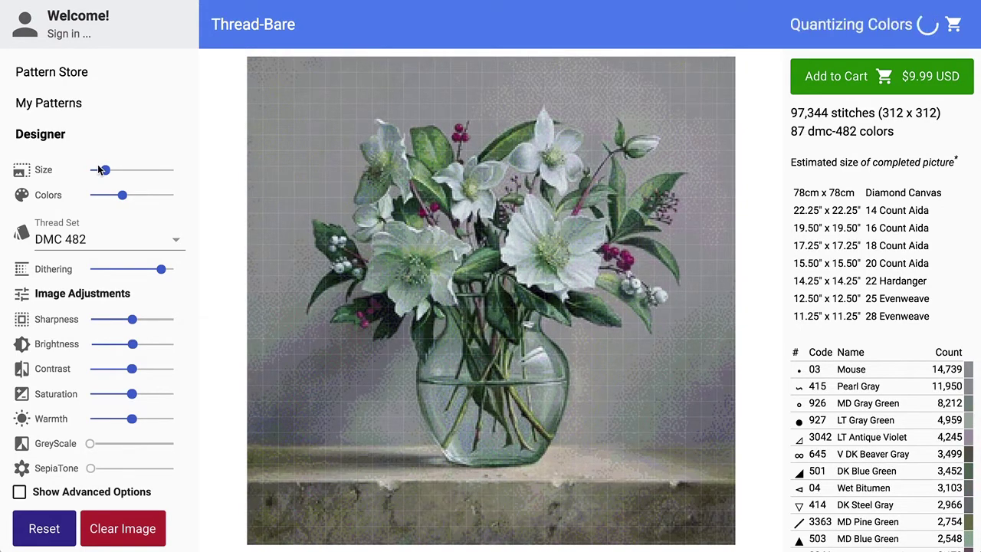
{"action": "left_click", "coordinate": [98, 170]}
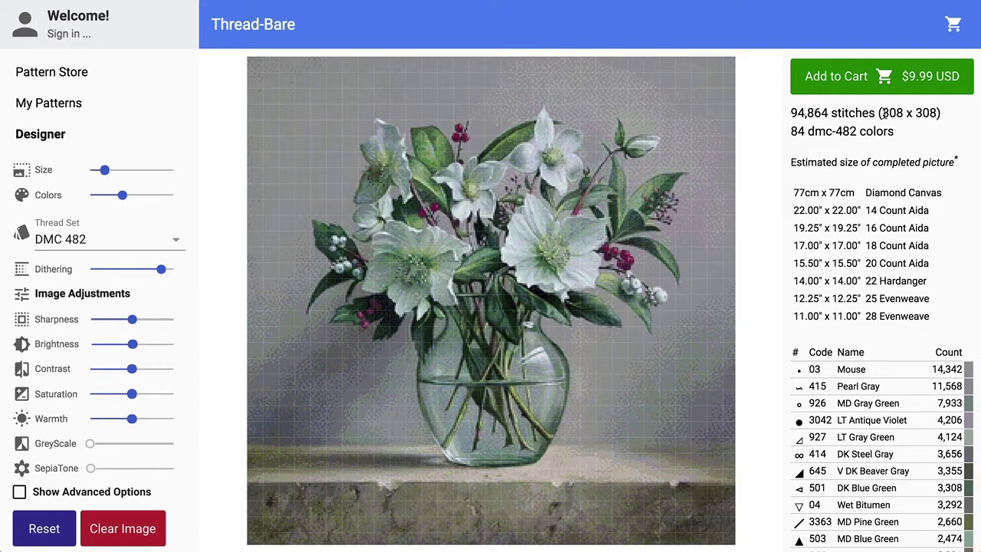
Step: Check the pattern's stitch dimensions and its estimated finished sizes on 25 and 28 count Evenweave
{"action": "left_click_drag", "start_coordinate": [879, 113], "coordinate": [940, 112]}
{"action": "left_click", "coordinate": [877, 117]}
{"action": "left_click_drag", "start_coordinate": [794, 299], "coordinate": [861, 300]}
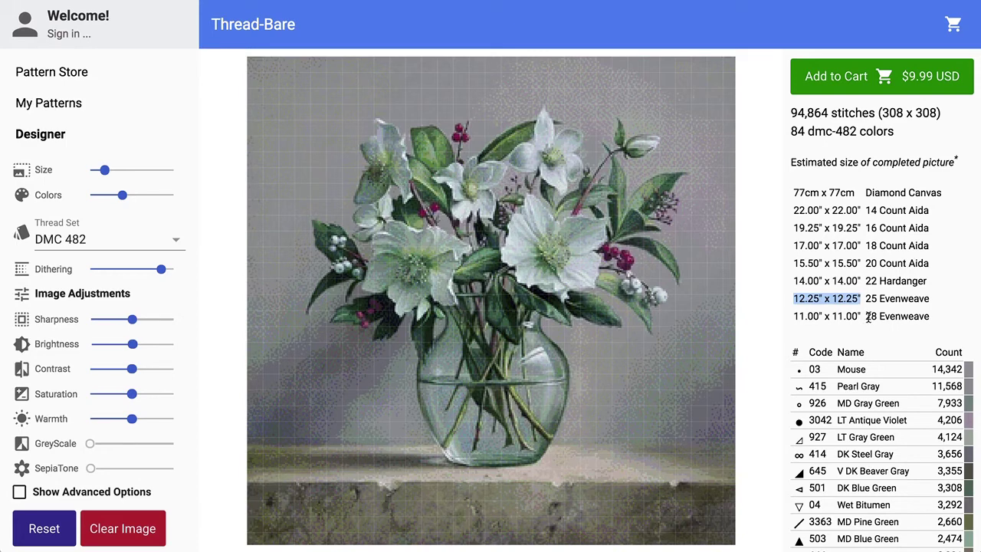
{"action": "double_click", "coordinate": [870, 316]}
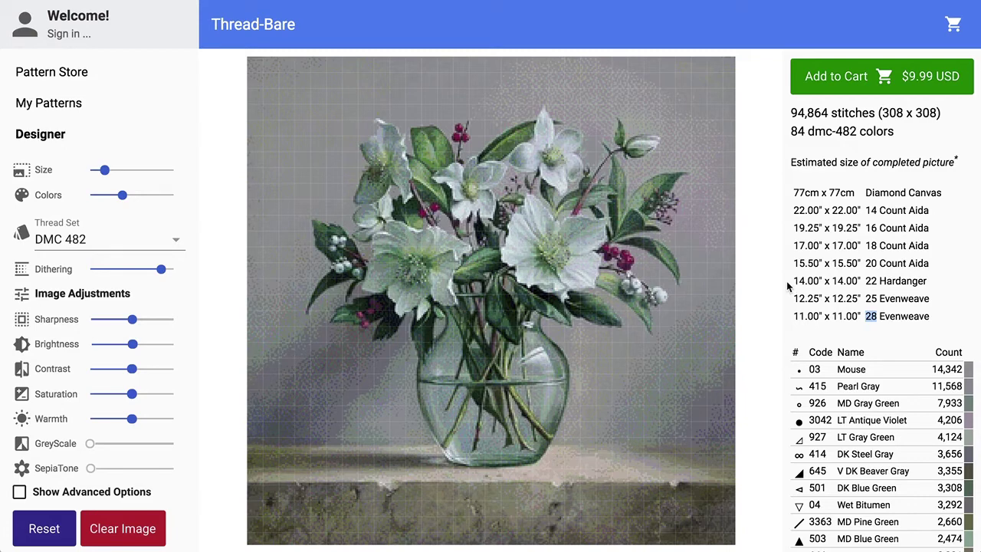
{"action": "left_click", "coordinate": [877, 315]}
Step: Enlarge the pattern to 500 x 500 stitches
{"action": "left_click_drag", "start_coordinate": [105, 169], "coordinate": [115, 174]}
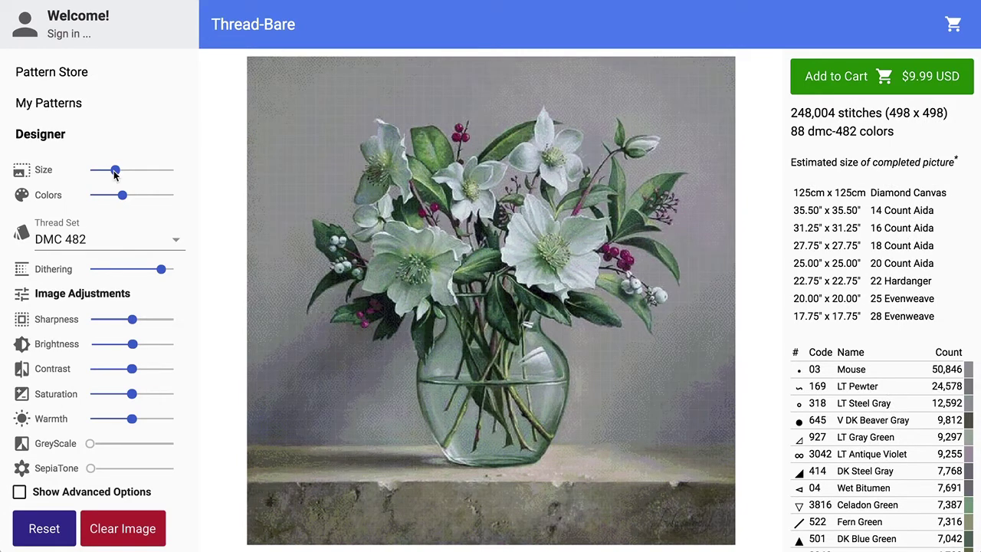
{"action": "left_click", "coordinate": [114, 175]}
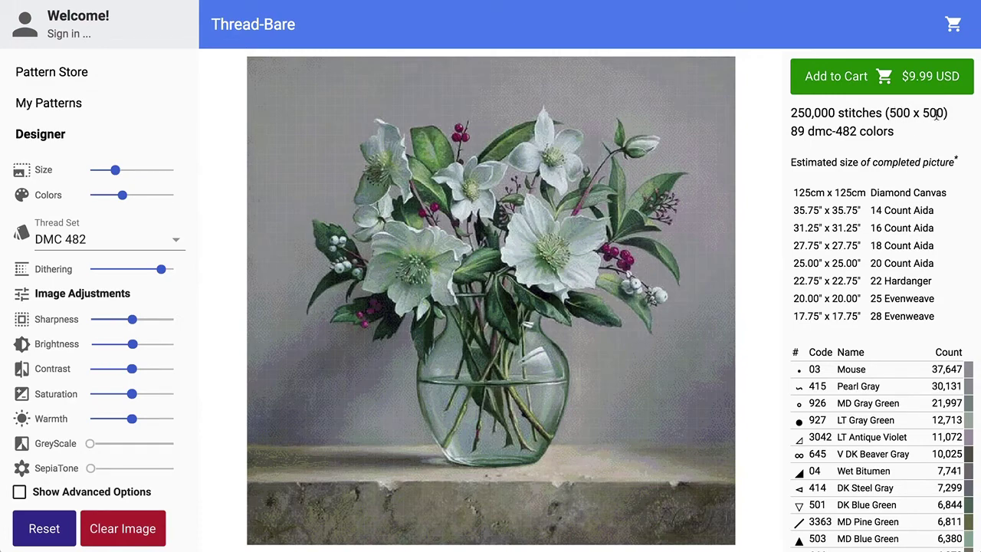
Step: Examine the flower and leaf stitches and their symbols up close, and check the 22 count Hardanger size estimate
{"action": "scroll", "coordinate": [258, 150], "scroll_direction": "up", "scroll_amount": 3}
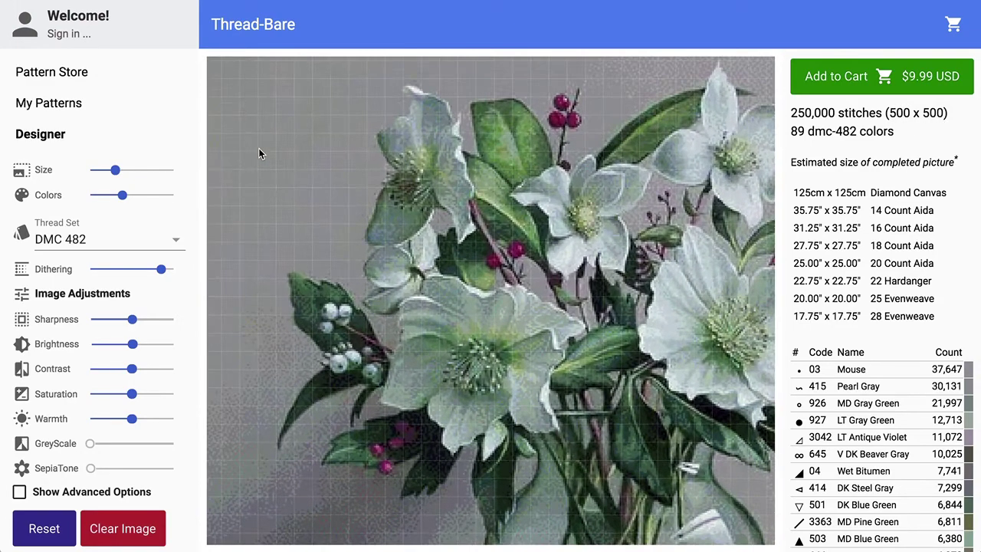
{"action": "scroll", "coordinate": [368, 188], "scroll_direction": "up", "scroll_amount": 3}
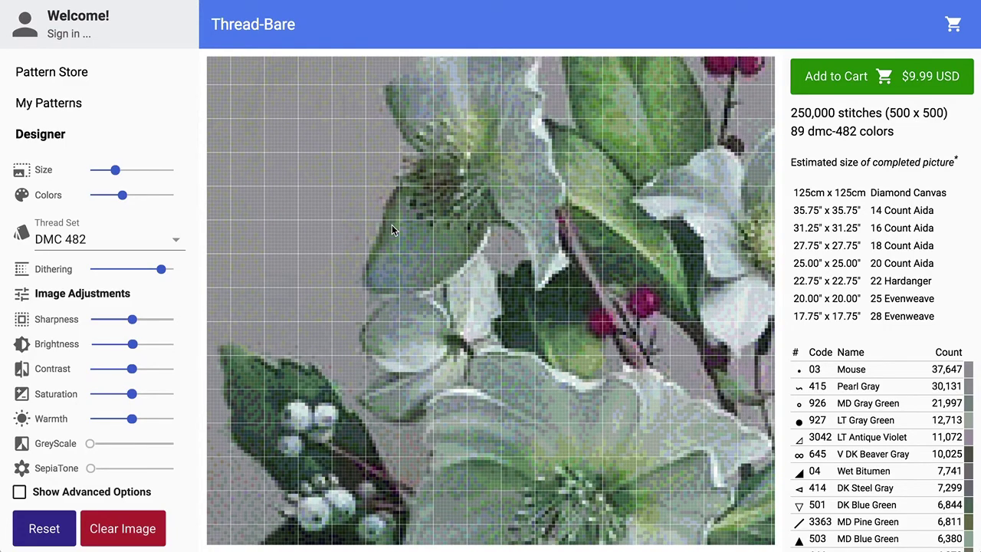
{"action": "scroll", "coordinate": [391, 224], "scroll_direction": "up", "scroll_amount": 5}
{"action": "scroll", "coordinate": [484, 260], "scroll_direction": "up", "scroll_amount": 5}
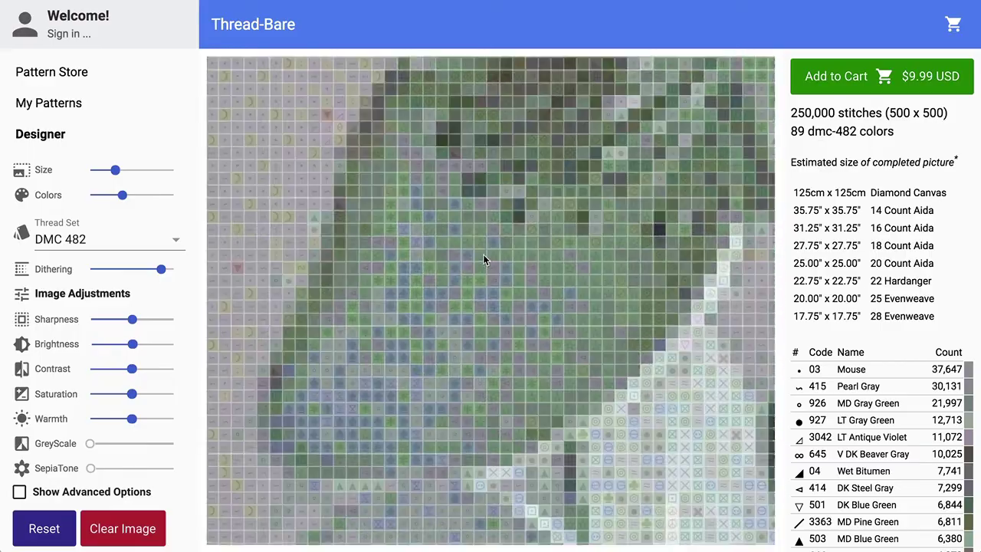
{"action": "scroll", "coordinate": [458, 351], "scroll_direction": "down", "scroll_amount": 5}
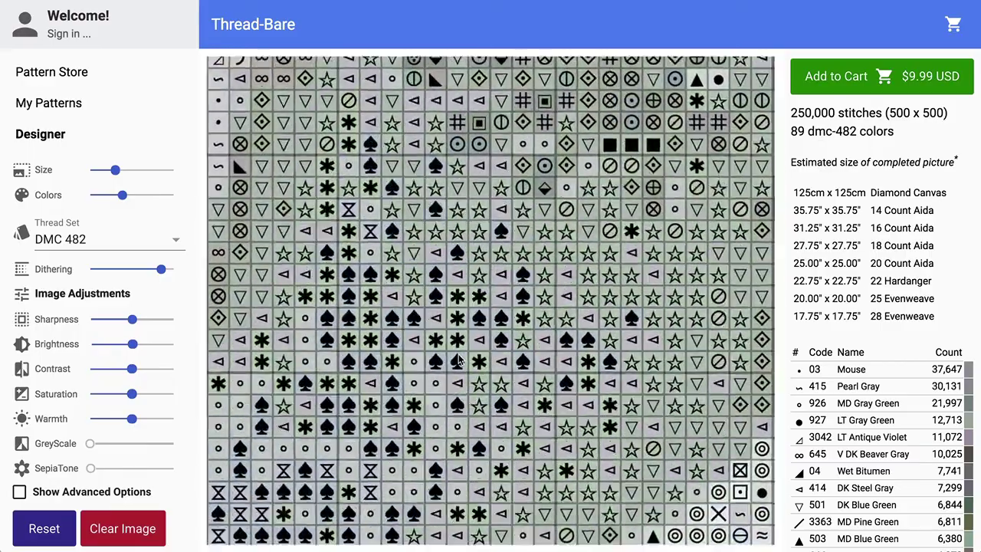
{"action": "scroll", "coordinate": [458, 354], "scroll_direction": "down", "scroll_amount": 3}
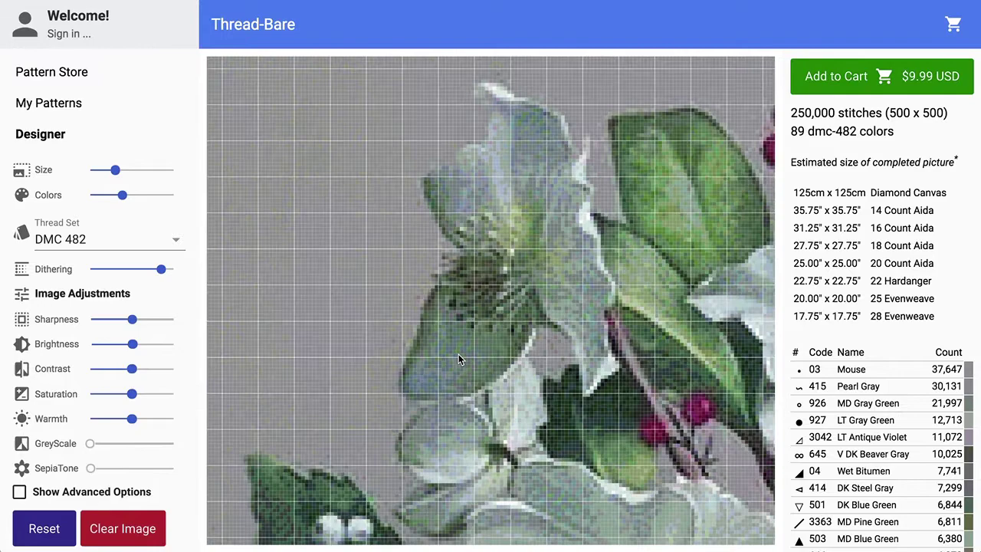
{"action": "scroll", "coordinate": [458, 354], "scroll_direction": "up", "scroll_amount": 4}
{"action": "scroll", "coordinate": [480, 347], "scroll_direction": "down", "scroll_amount": 5}
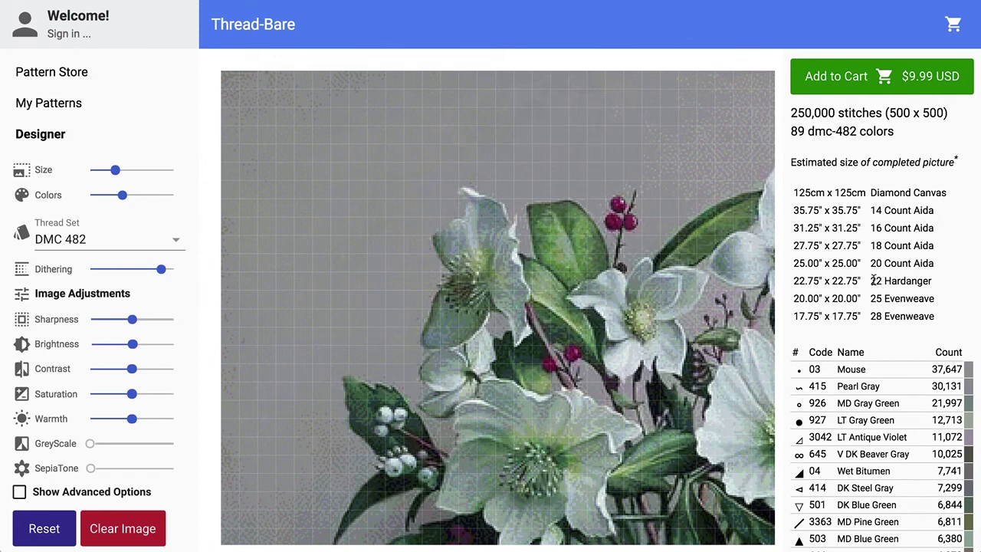
{"action": "left_click", "coordinate": [875, 281]}
{"action": "double_click", "coordinate": [875, 281]}
Step: Set the pattern size to 600 x 600 stitches and inspect the 18 count Aida estimate and the flower detail
{"action": "mouse_move", "coordinate": [114, 169]}
{"action": "left_mouse_down"}
{"action": "mouse_move", "coordinate": [105, 170]}
{"action": "mouse_move", "coordinate": [125, 170]}
{"action": "left_mouse_up"}
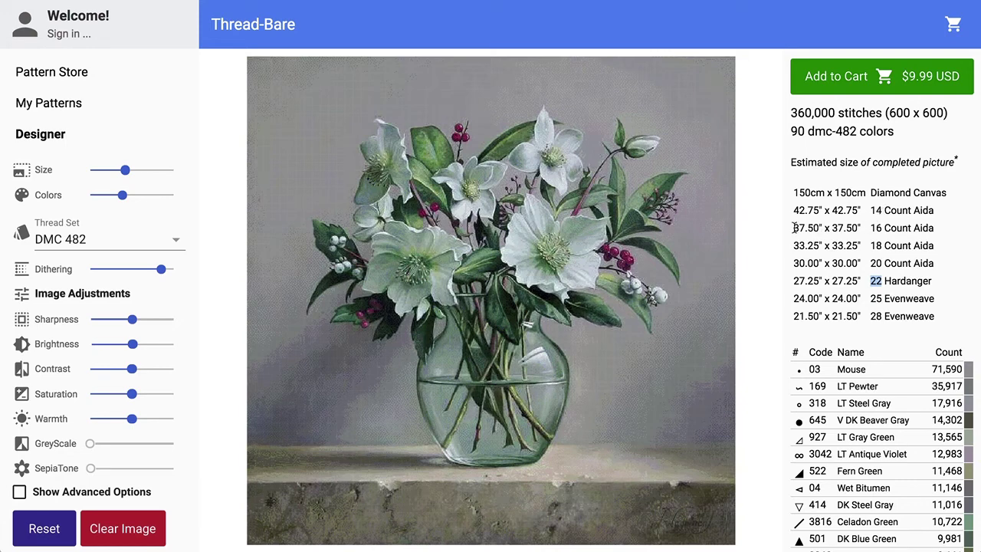
{"action": "double_click", "coordinate": [875, 245]}
{"action": "scroll", "coordinate": [638, 260], "scroll_direction": "up", "scroll_amount": 3}
{"action": "scroll", "coordinate": [636, 260], "scroll_direction": "down", "scroll_amount": 5}
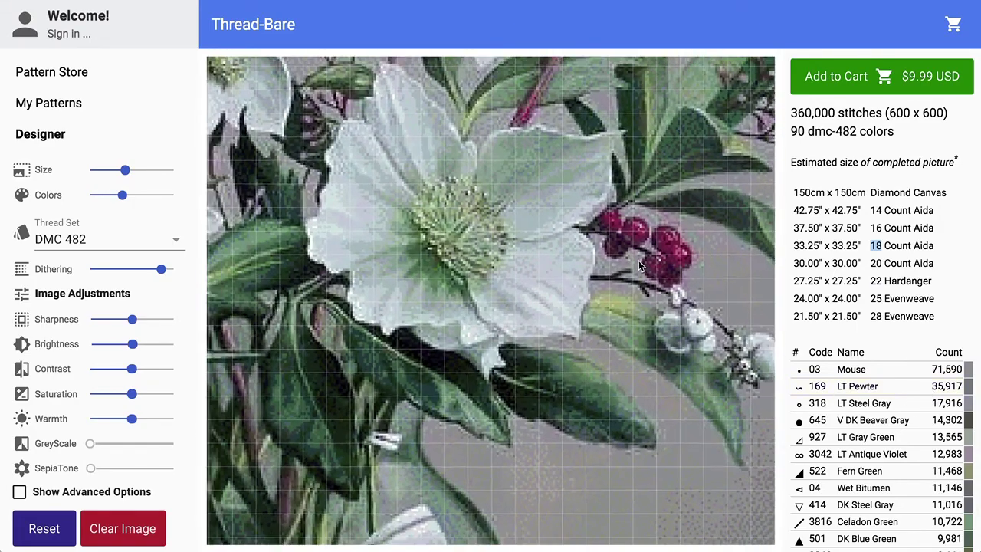